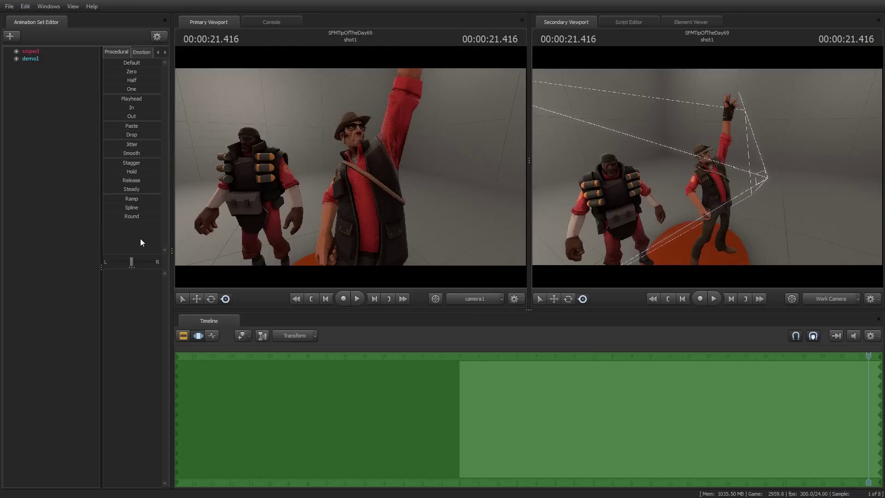
{"action": "left_click", "coordinate": [27, 60]}
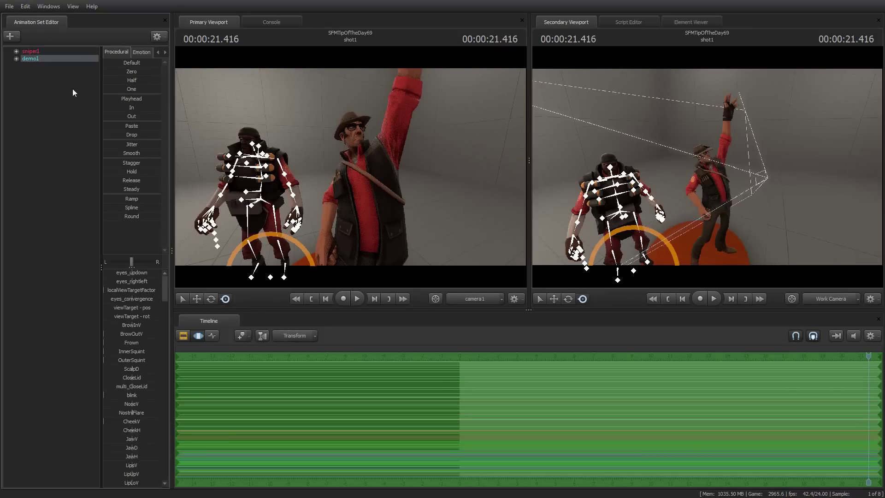
{"action": "left_click", "coordinate": [73, 89]}
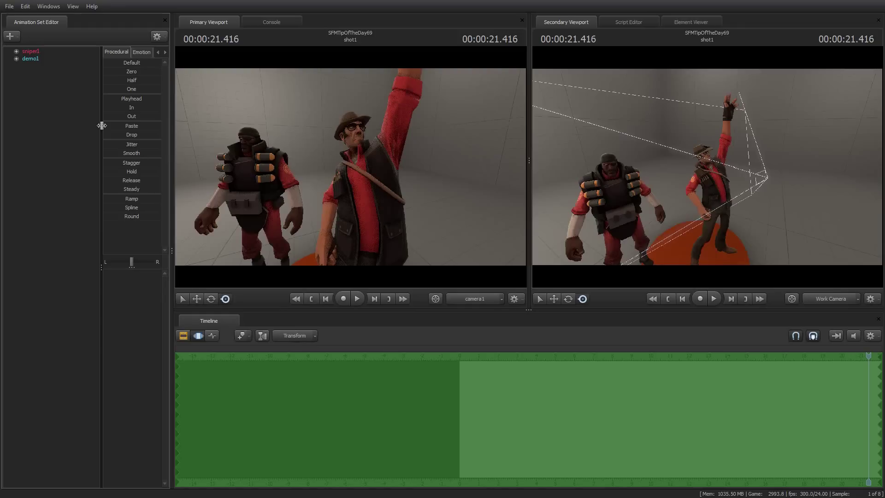
Show the sniper1 animation set in the Element Viewer and expand its rootControlGroup
{"action": "right_click", "coordinate": [26, 52]}
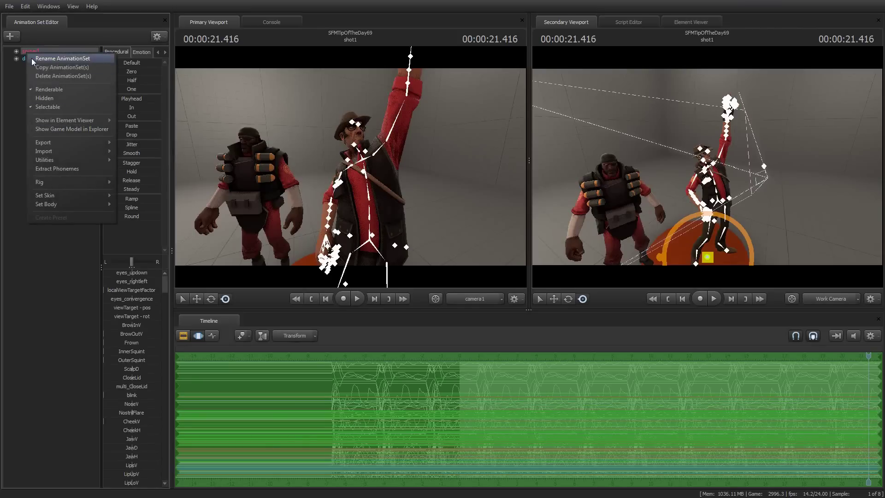
{"action": "mouse_move", "coordinate": [61, 181]}
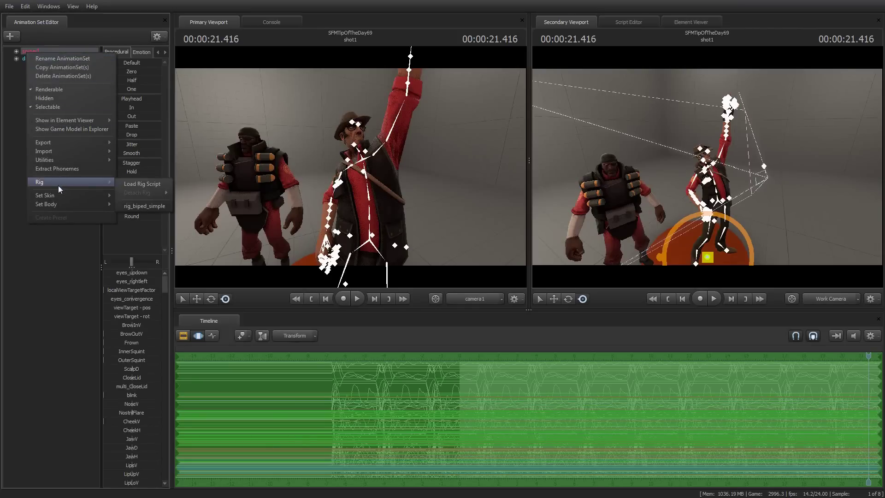
{"action": "mouse_move", "coordinate": [68, 121]}
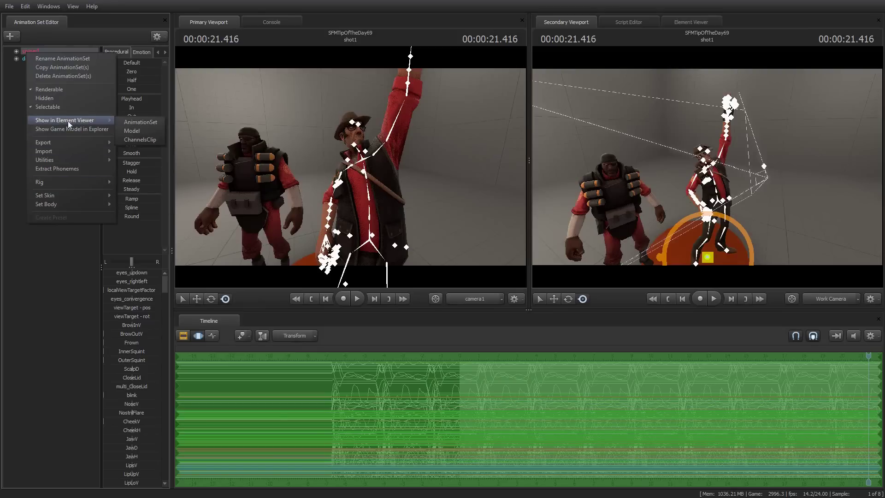
{"action": "left_click", "coordinate": [142, 122]}
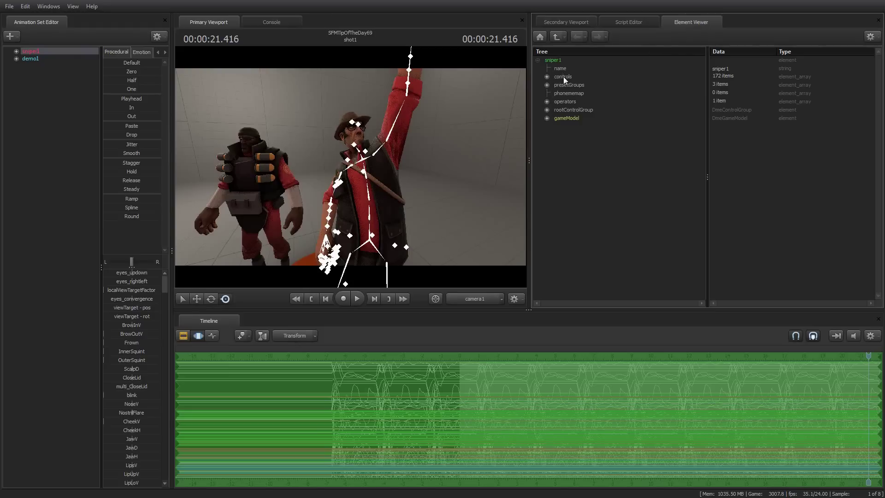
{"action": "left_click", "coordinate": [547, 109]}
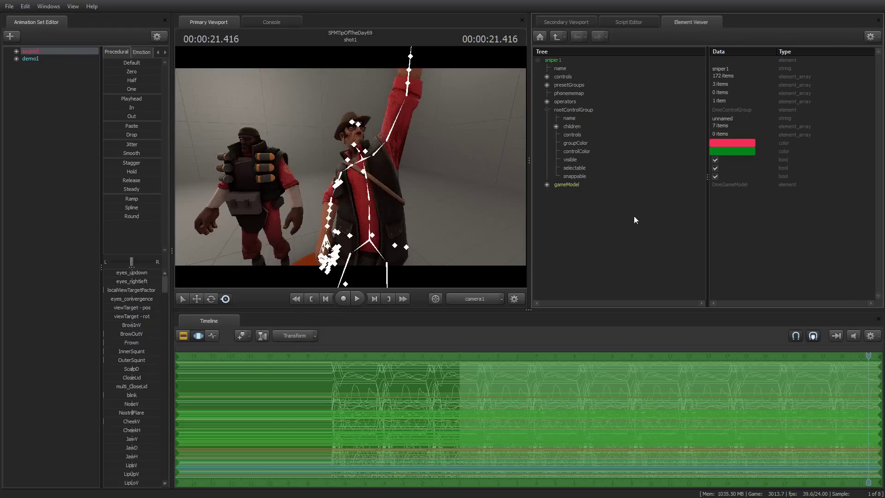
Change the controlColor of sniper1's rootControlGroup to white by raising its lightness to the maximum
{"action": "left_click", "coordinate": [576, 143]}
{"action": "left_click", "coordinate": [576, 151]}
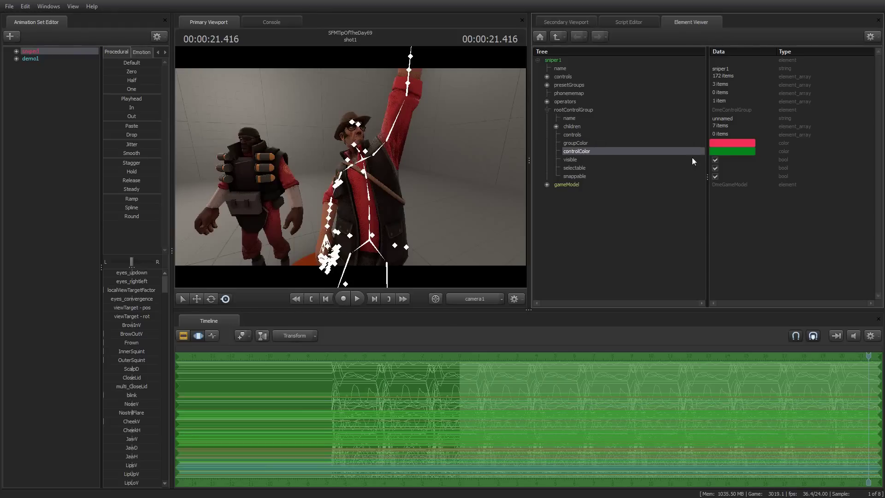
{"action": "left_click", "coordinate": [586, 144]}
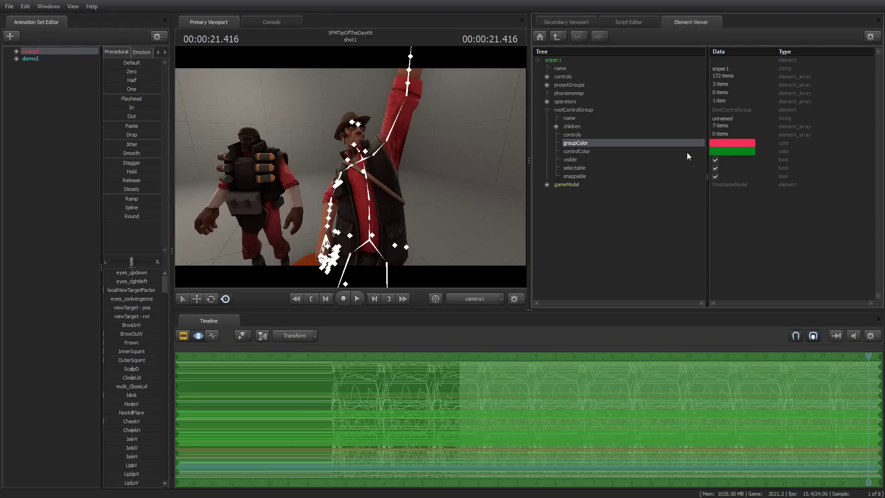
{"action": "left_click", "coordinate": [580, 152]}
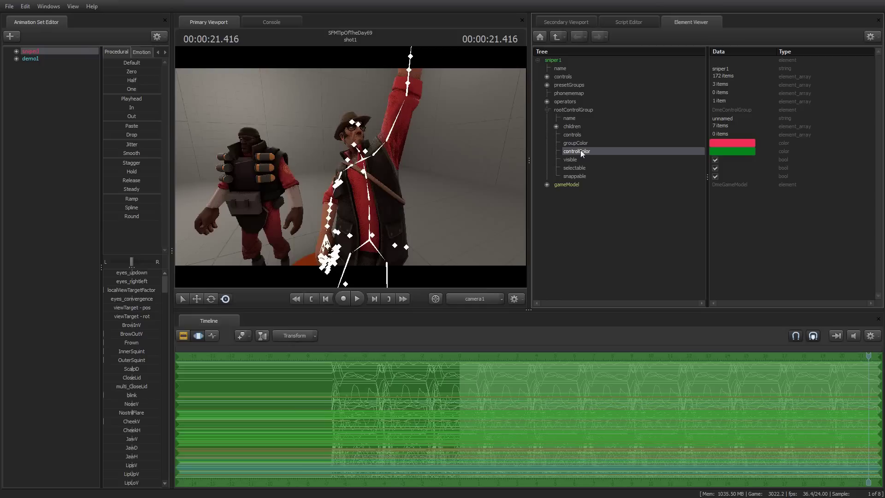
{"action": "left_click", "coordinate": [726, 152]}
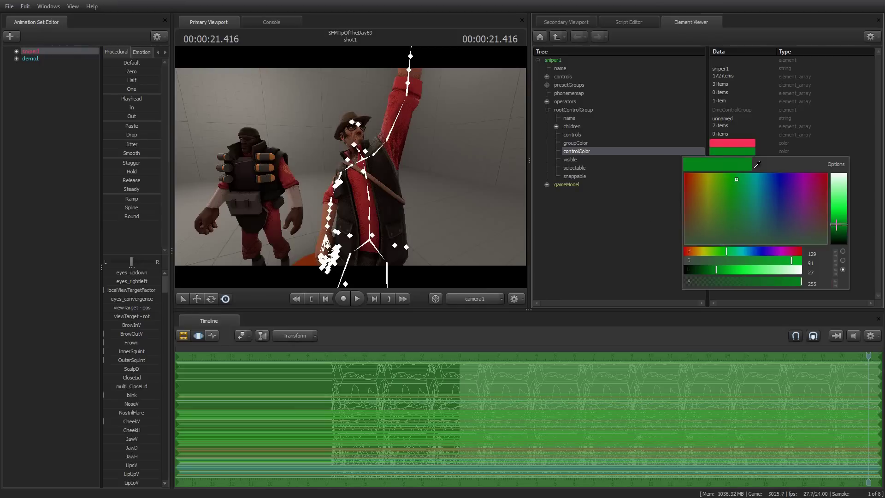
{"action": "left_click_drag", "start_coordinate": [837, 225], "coordinate": [836, 174]}
{"action": "left_click", "coordinate": [644, 202]}
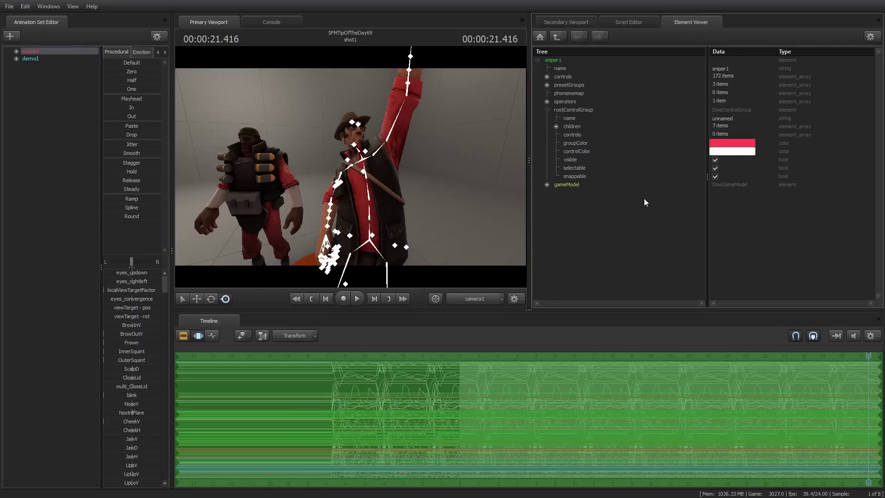
Set the groupColor of sniper1's rootControlGroup to a bright yellow-green and deselect the animation set
{"action": "left_click", "coordinate": [574, 143]}
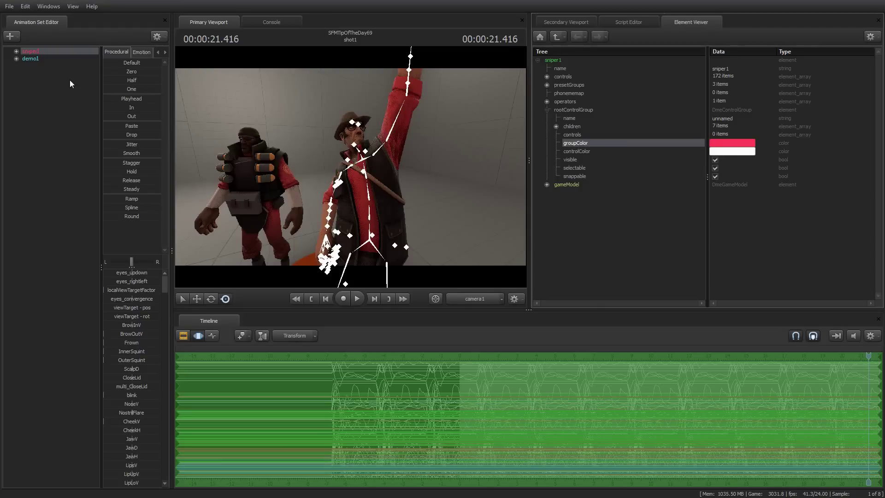
{"action": "left_click", "coordinate": [17, 51]}
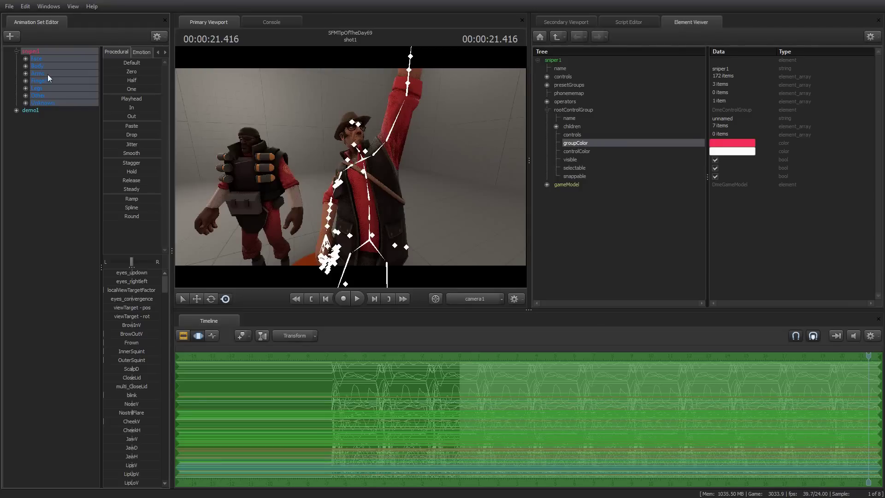
{"action": "left_click", "coordinate": [17, 50]}
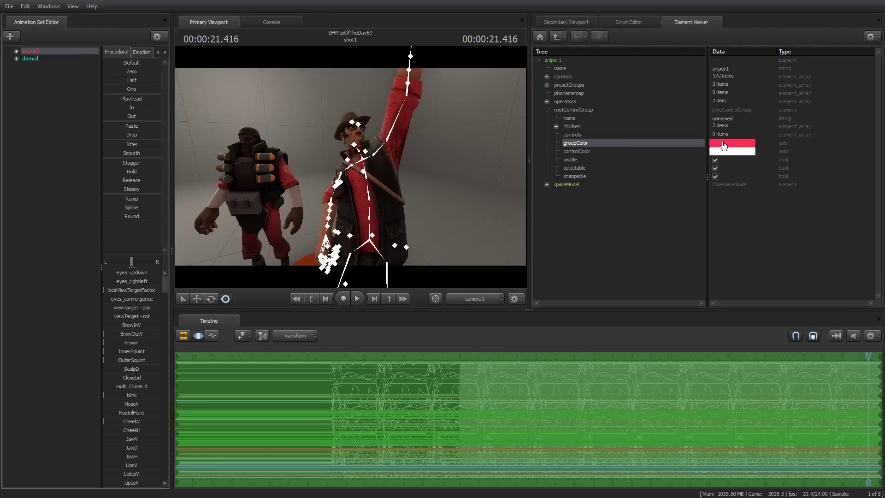
{"action": "left_click", "coordinate": [732, 142]}
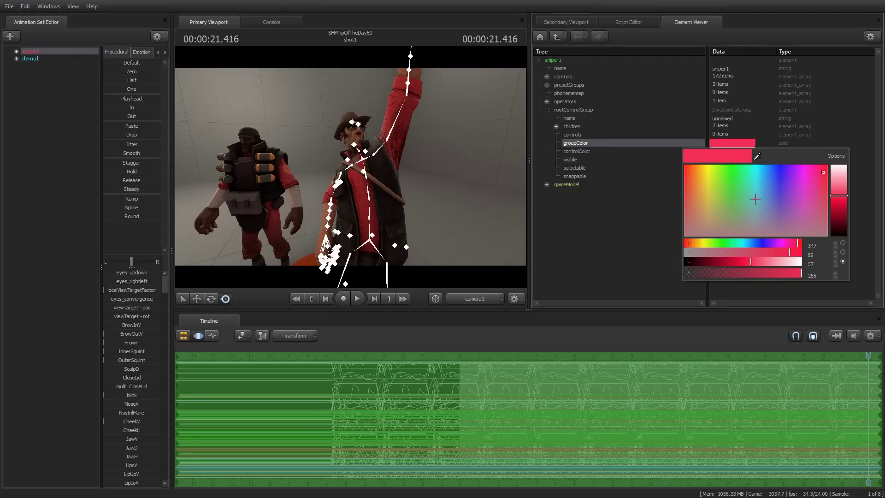
{"action": "mouse_move", "coordinate": [756, 199]}
{"action": "left_mouse_down"}
{"action": "mouse_move", "coordinate": [718, 212]}
{"action": "mouse_move", "coordinate": [695, 198]}
{"action": "mouse_move", "coordinate": [687, 170]}
{"action": "mouse_move", "coordinate": [737, 195]}
{"action": "mouse_move", "coordinate": [711, 174]}
{"action": "left_mouse_up"}
{"action": "mouse_move", "coordinate": [839, 195]}
{"action": "left_mouse_down"}
{"action": "mouse_move", "coordinate": [839, 187]}
{"action": "mouse_move", "coordinate": [839, 199]}
{"action": "left_mouse_up"}
{"action": "left_click", "coordinate": [601, 215]}
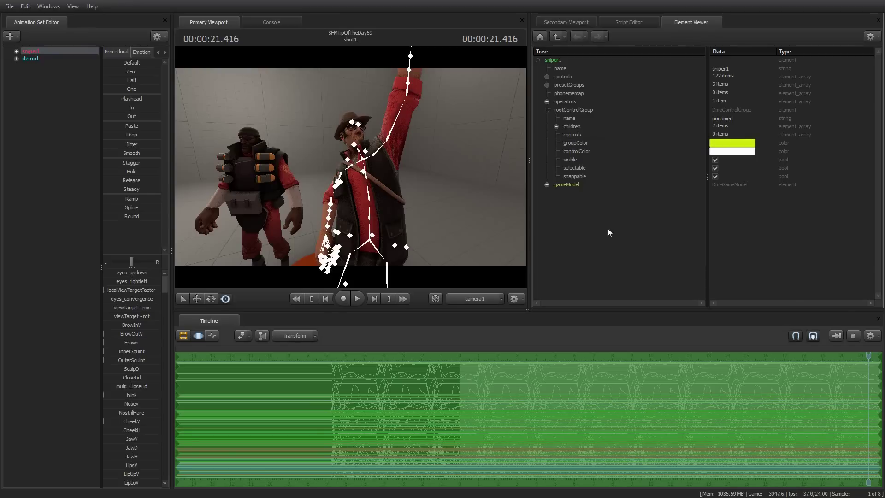
{"action": "left_click", "coordinate": [44, 183]}
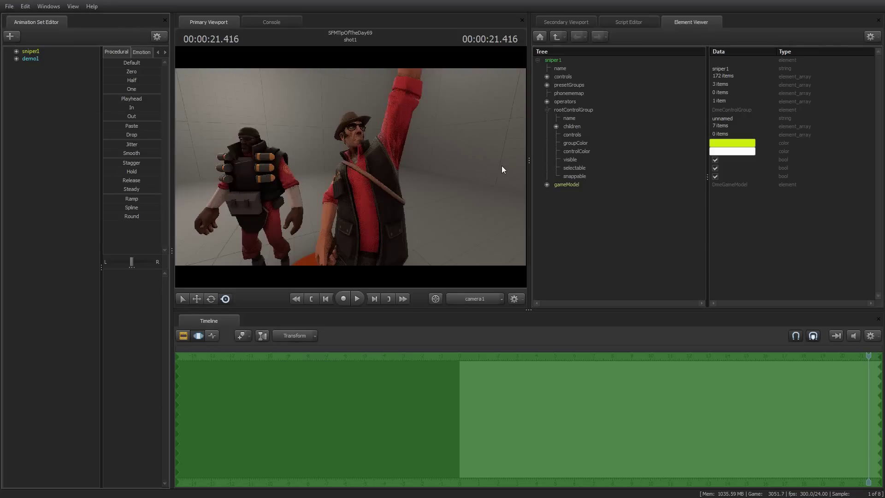
Show the demo1 animation set in the Element Viewer and expand its rootControlGroup
{"action": "left_click", "coordinate": [28, 59]}
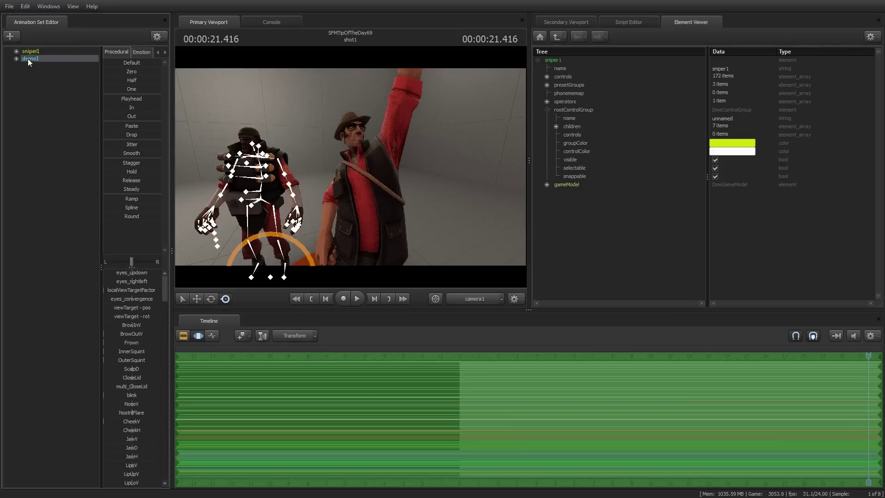
{"action": "right_click", "coordinate": [27, 59]}
{"action": "mouse_move", "coordinate": [73, 176]}
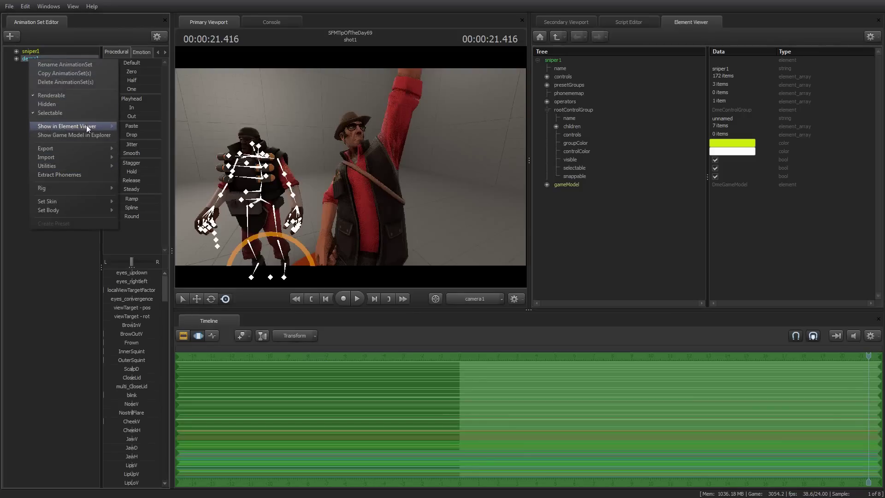
{"action": "mouse_move", "coordinate": [87, 125]}
{"action": "left_click", "coordinate": [150, 128]}
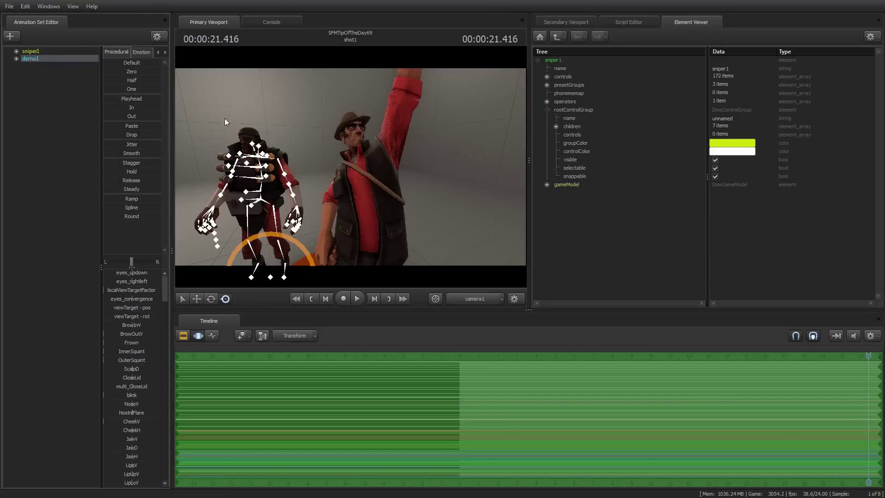
{"action": "left_click", "coordinate": [547, 109]}
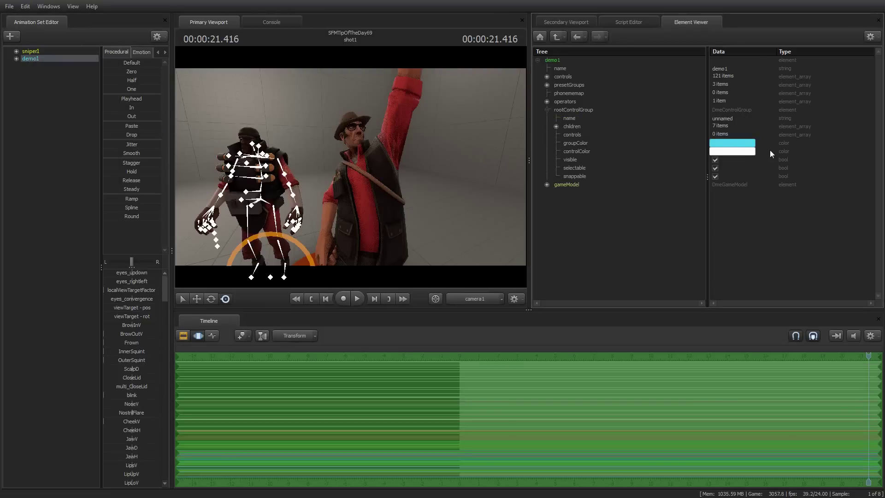
Set demo1's groupColor to dark blue with hue 234, saturation 90 and lightness 39, and select sniper1 to compare the names
{"action": "left_click", "coordinate": [737, 143]}
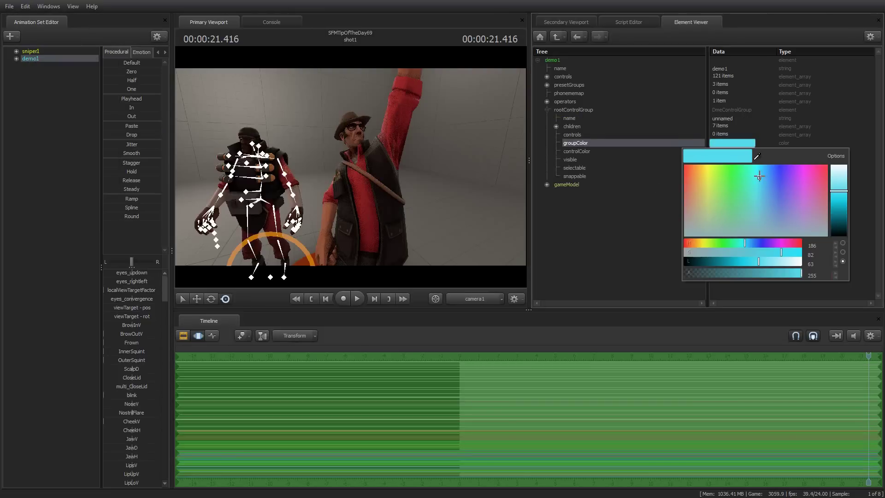
{"action": "left_click", "coordinate": [786, 194]}
{"action": "left_click_drag", "start_coordinate": [785, 188], "coordinate": [777, 171]}
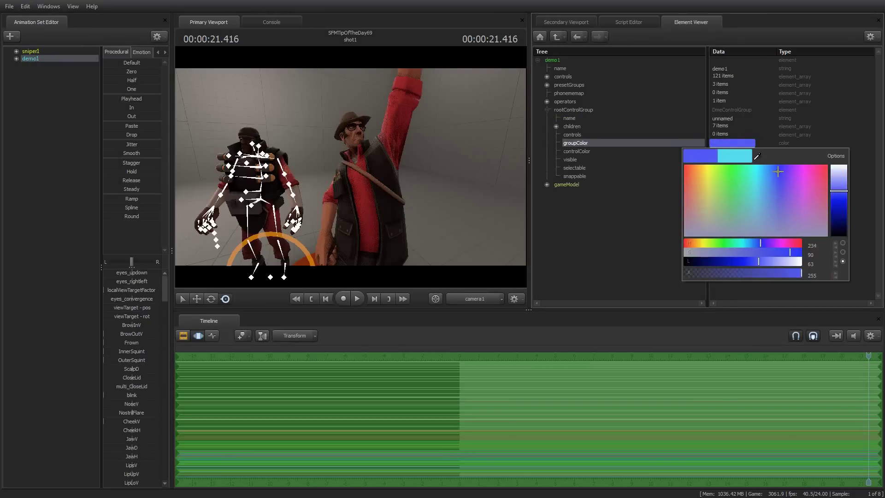
{"action": "left_click", "coordinate": [841, 190]}
{"action": "left_click_drag", "start_coordinate": [841, 190], "coordinate": [841, 207]}
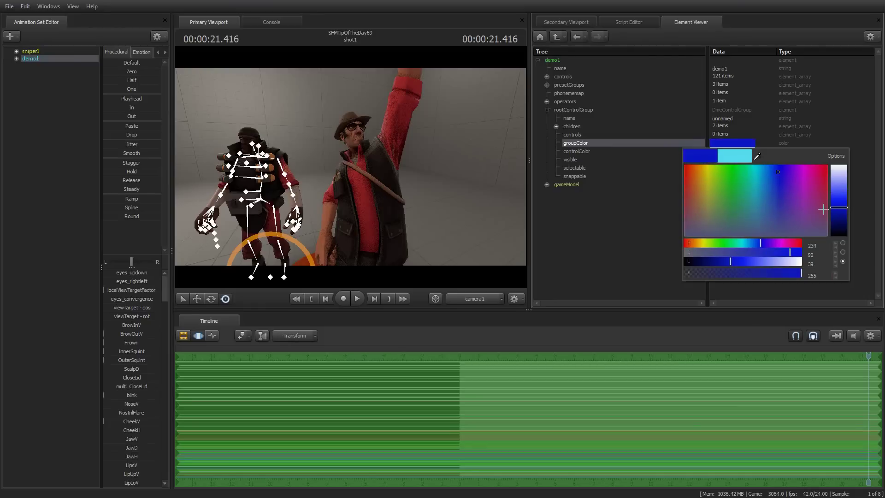
{"action": "left_click", "coordinate": [634, 241]}
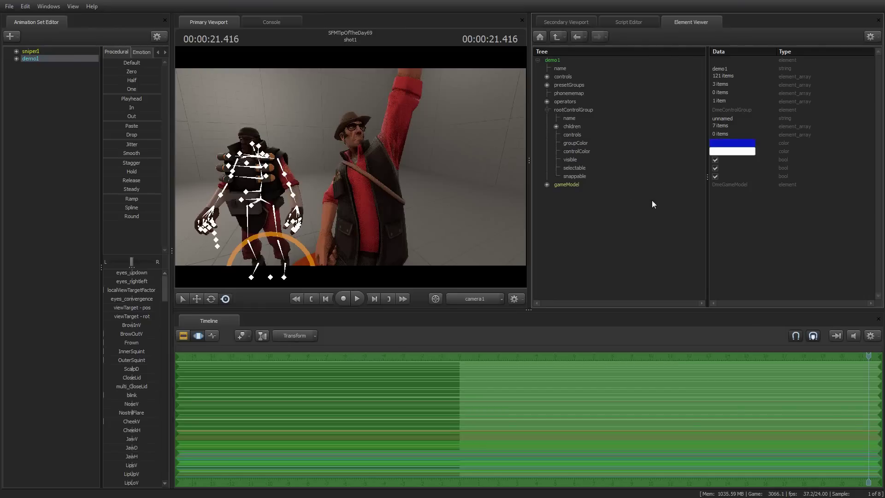
{"action": "left_click", "coordinate": [30, 52]}
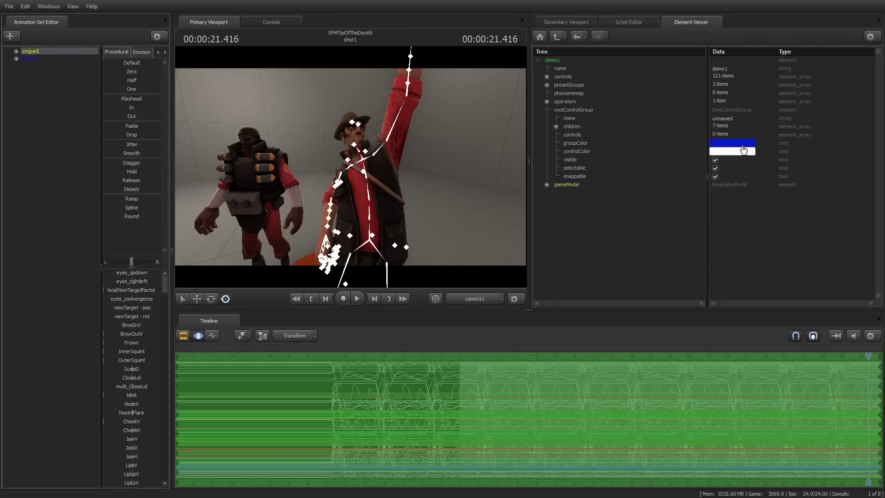
Change demo1's groupColor to green, deselect the animation sets and return to the Secondary Viewport
{"action": "left_click", "coordinate": [742, 147]}
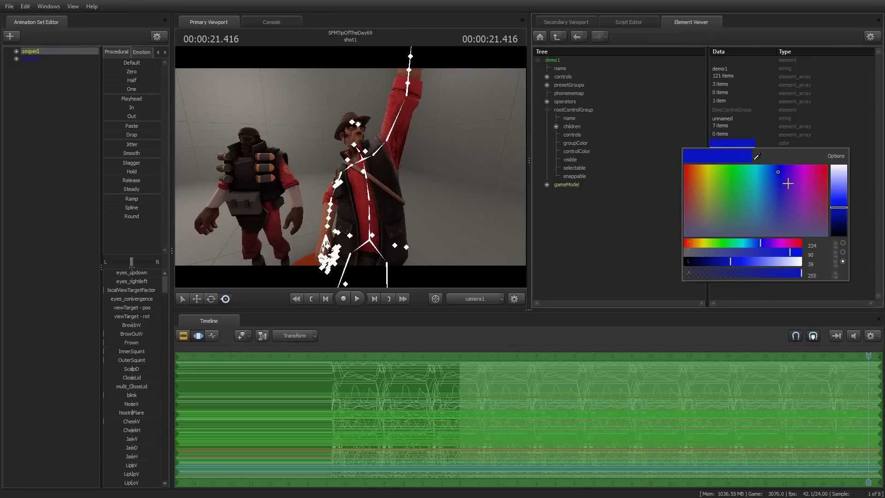
{"action": "left_click_drag", "start_coordinate": [761, 175], "coordinate": [737, 174]}
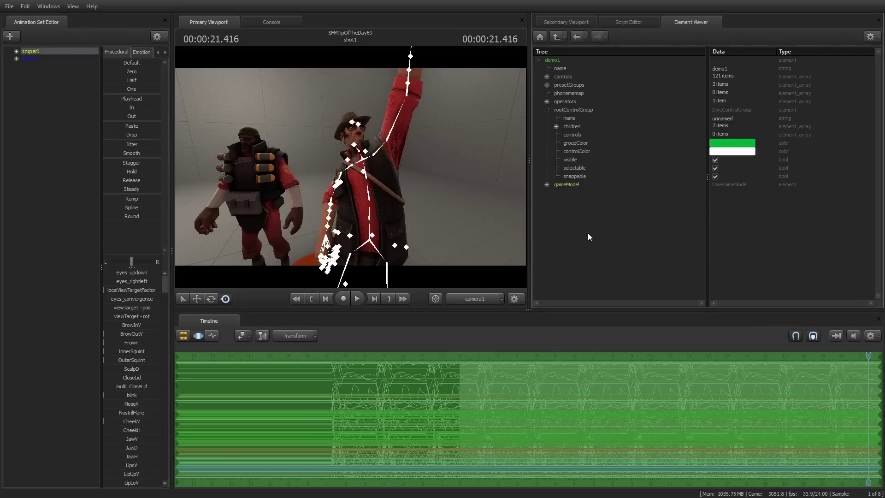
{"action": "left_click", "coordinate": [58, 134]}
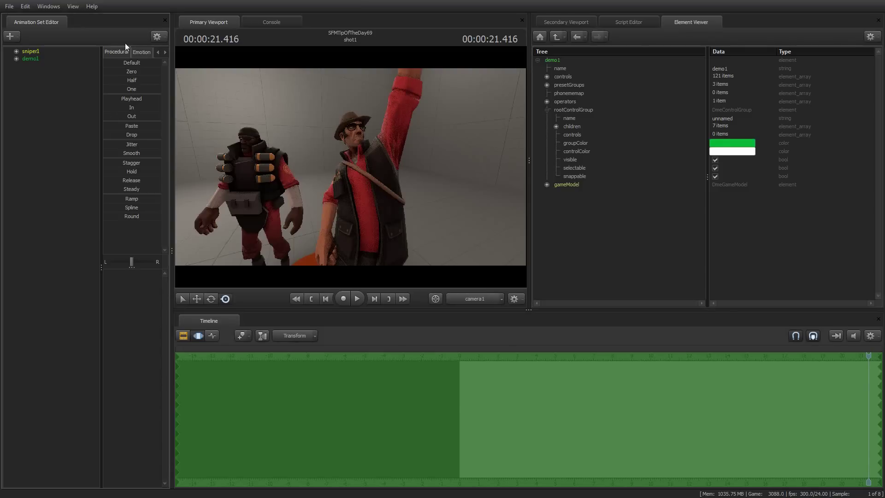
{"action": "left_click", "coordinate": [564, 24]}
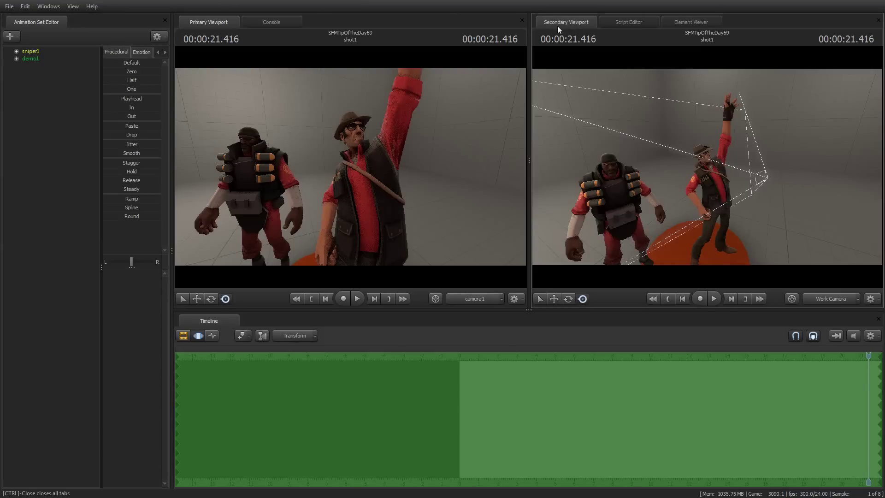